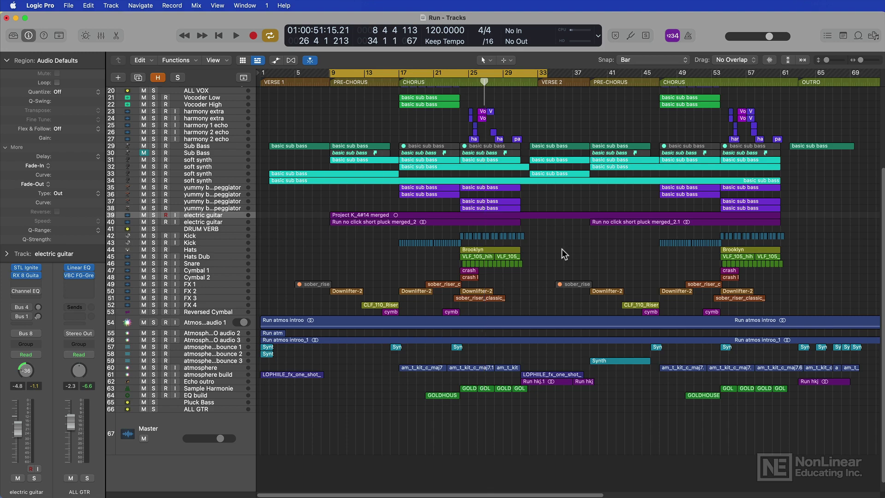
Show the mixer, select the Output 1-2 and Master channels, and nudge the Master level down.
key("x")
left_click_drag(799, 496, 873, 495)
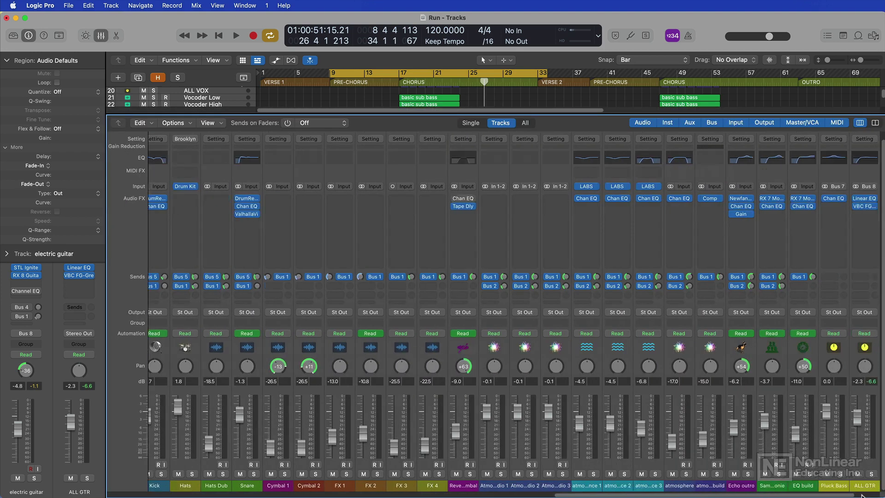
left_click(873, 493)
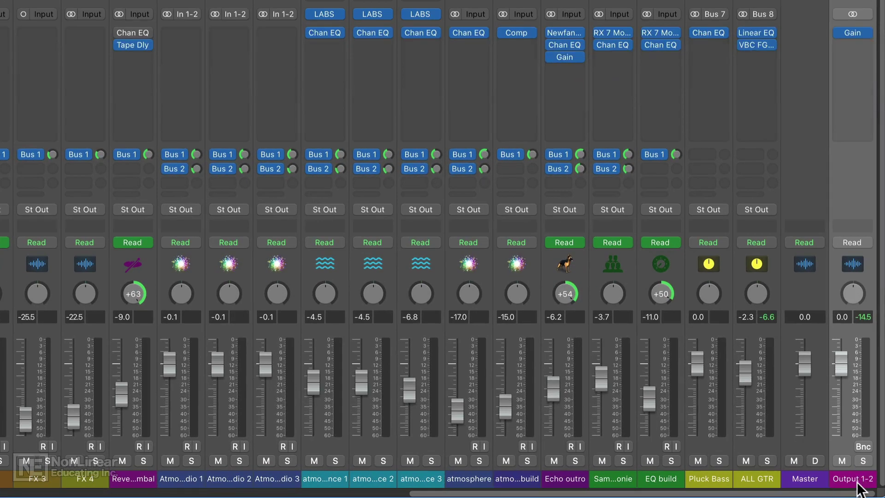
left_click(808, 480)
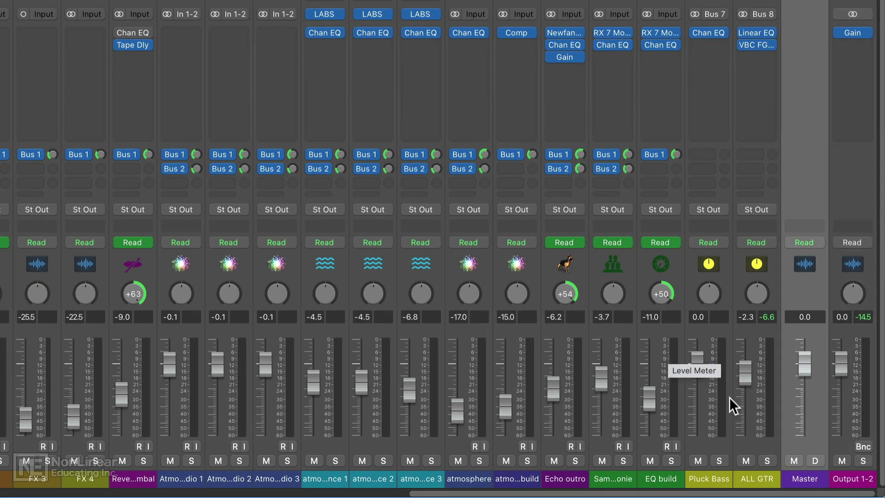
mouse_move(806, 371)
left_mouse_down()
mouse_move(806, 408)
mouse_move(807, 366)
left_mouse_up()
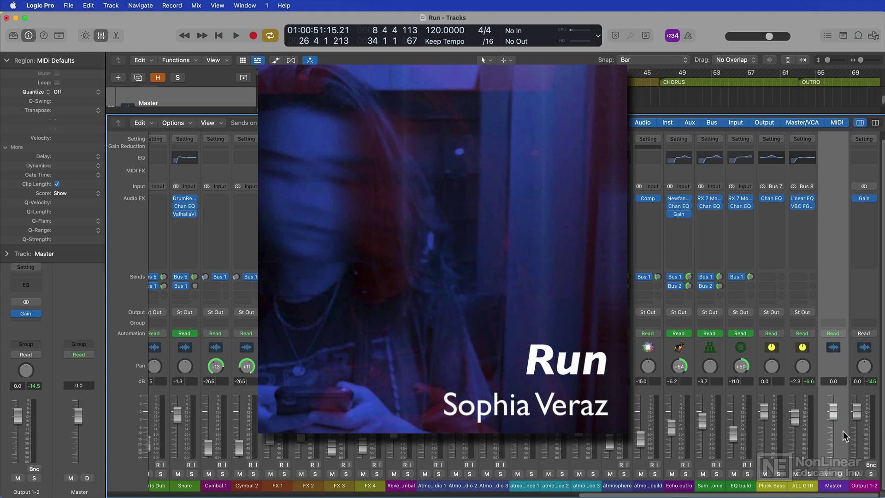
key("space")
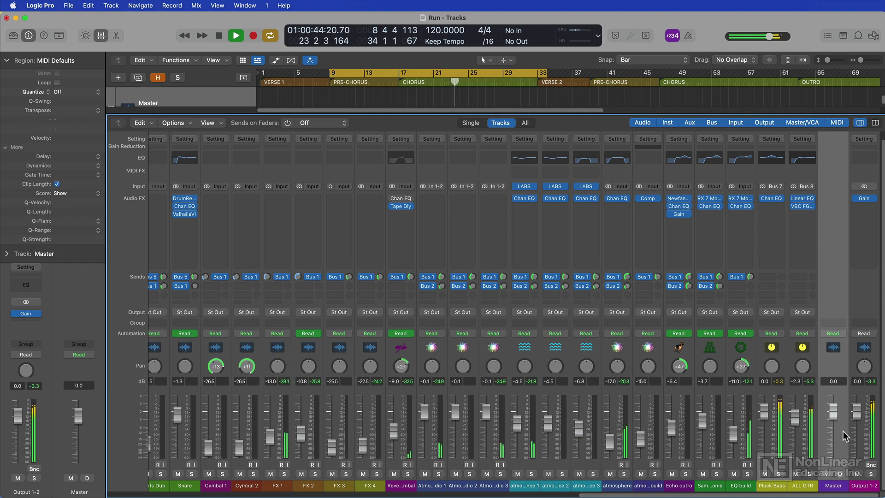
key("space")
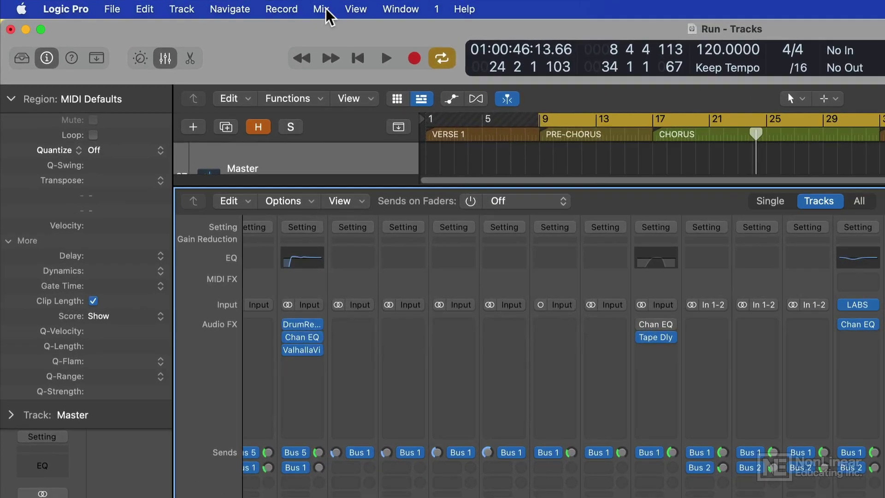
Switch the project's Spatial Audio setting to Dolby Atmos, then select the Master channel.
left_click(198, 6)
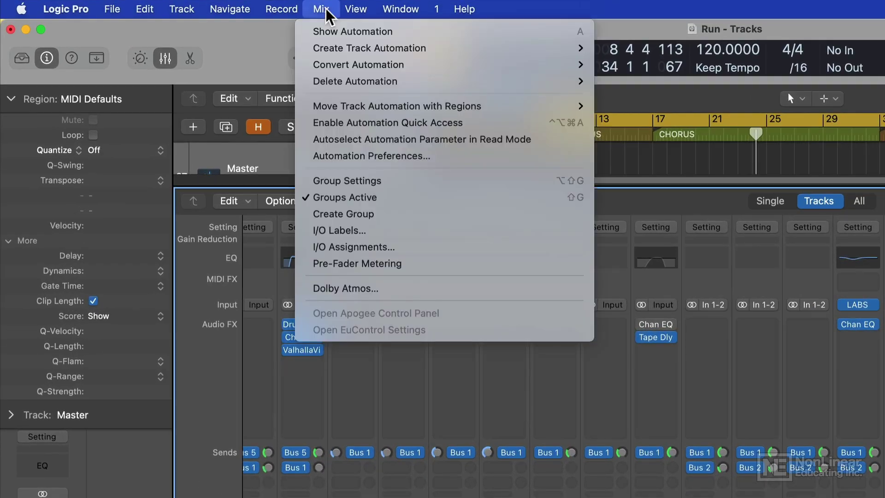
left_click(438, 290)
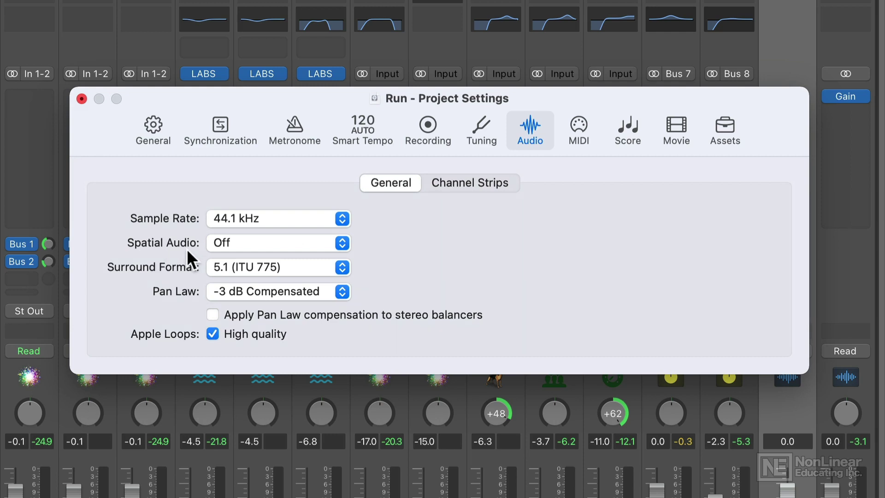
left_click(259, 245)
left_click(312, 266)
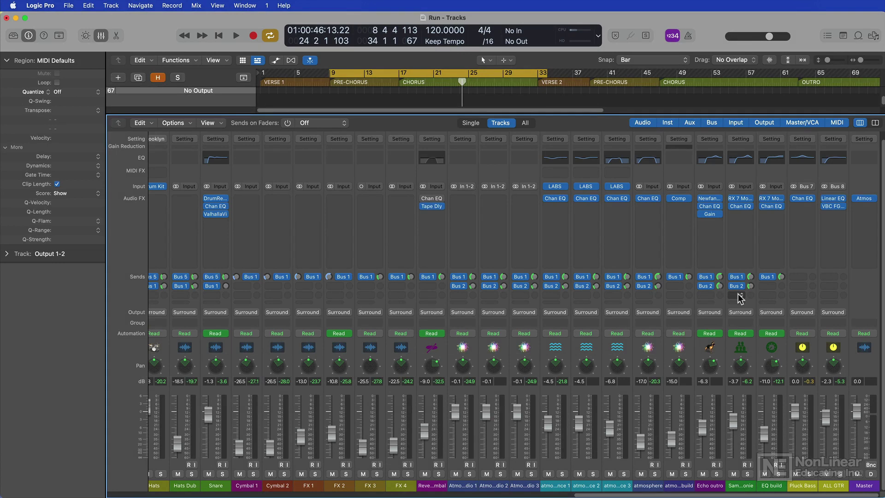
left_click(872, 486)
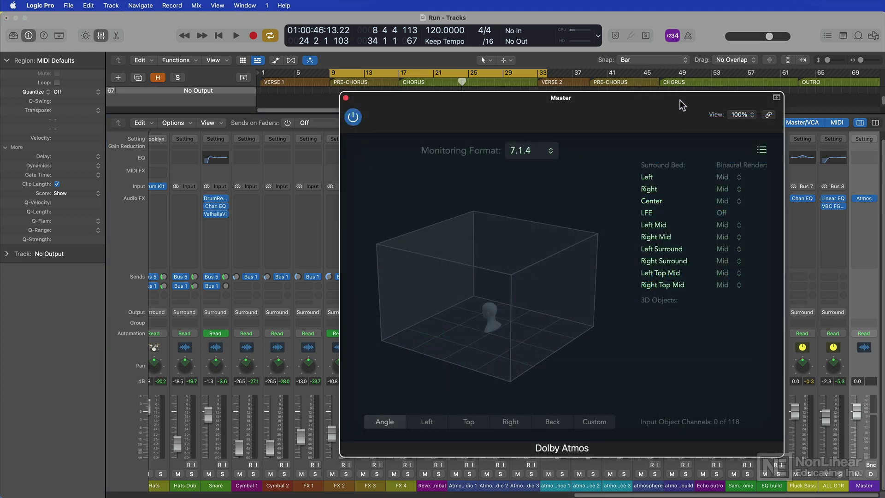
Move the Dolby Atmos window aside, select the atmosphere track, then reselect the Master channel.
left_click_drag(667, 100, 370, 100)
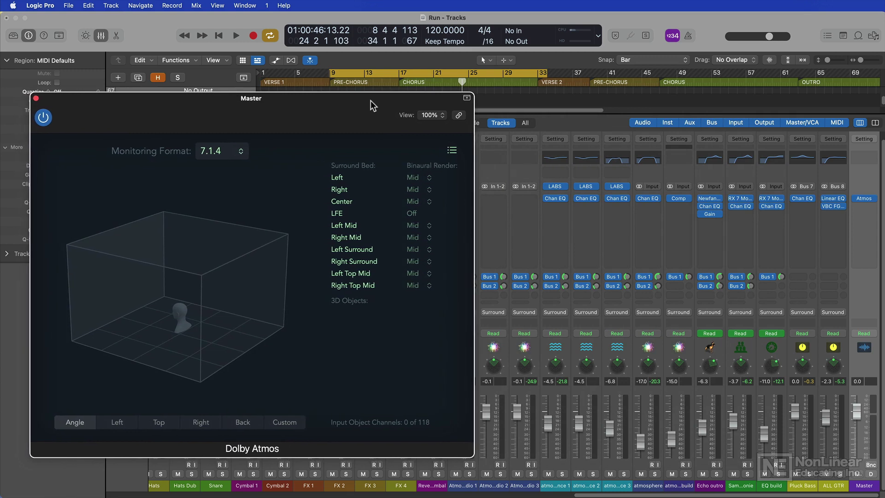
left_click(660, 349)
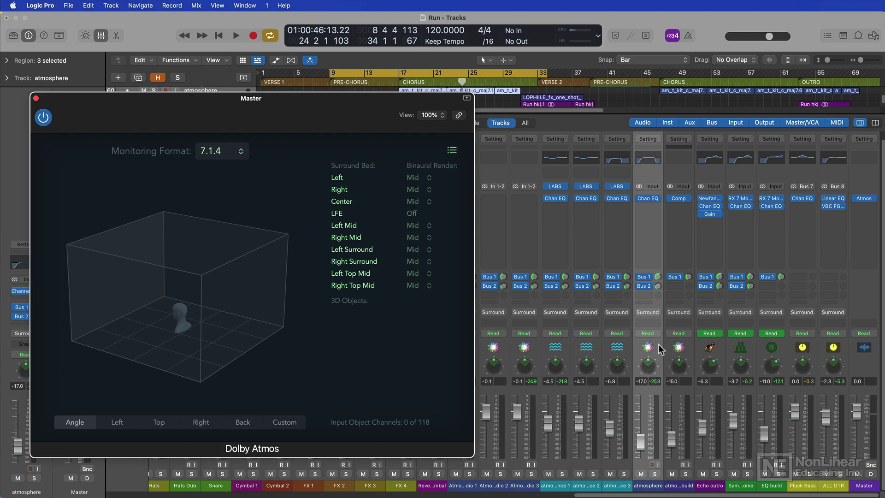
left_click(862, 487)
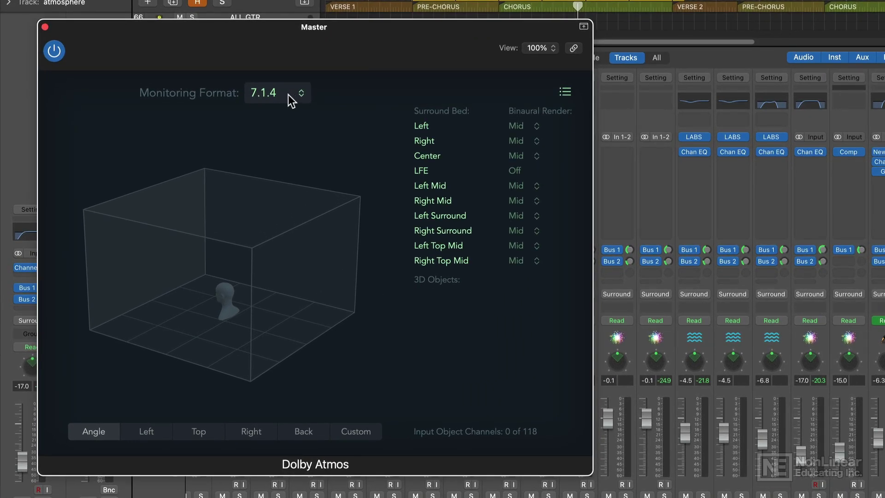
Set monitoring to Binaural, briefly try 2.0 stereo, then return to Binaural.
left_click(289, 95)
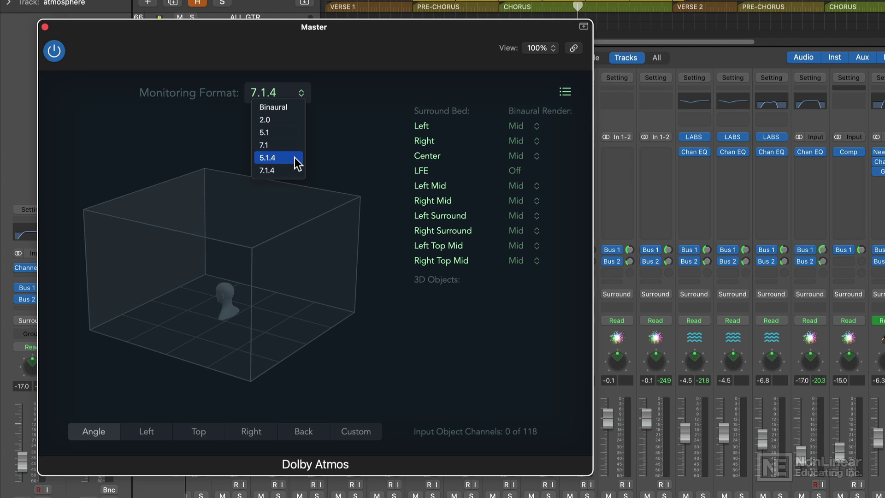
left_click(301, 110)
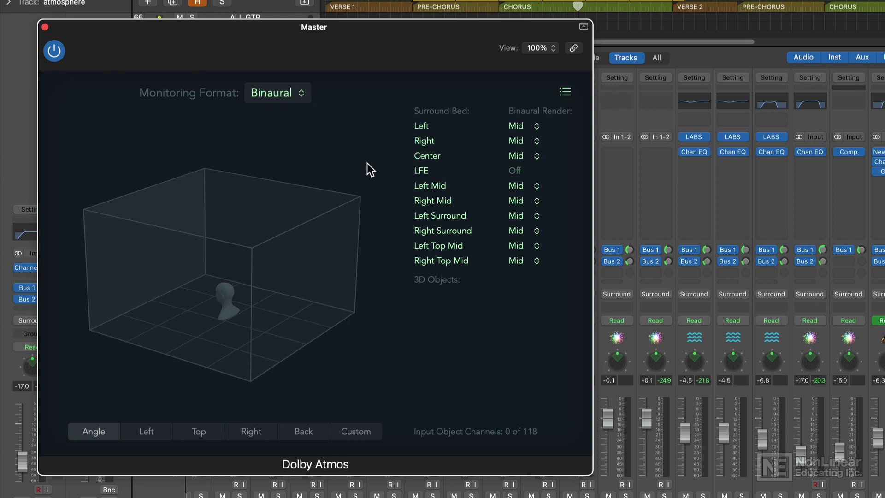
left_click(275, 95)
left_click(268, 118)
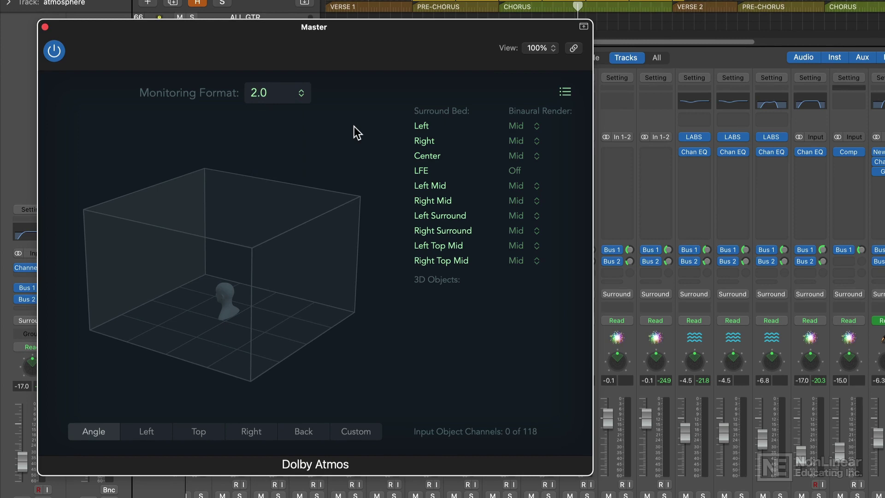
left_click(287, 92)
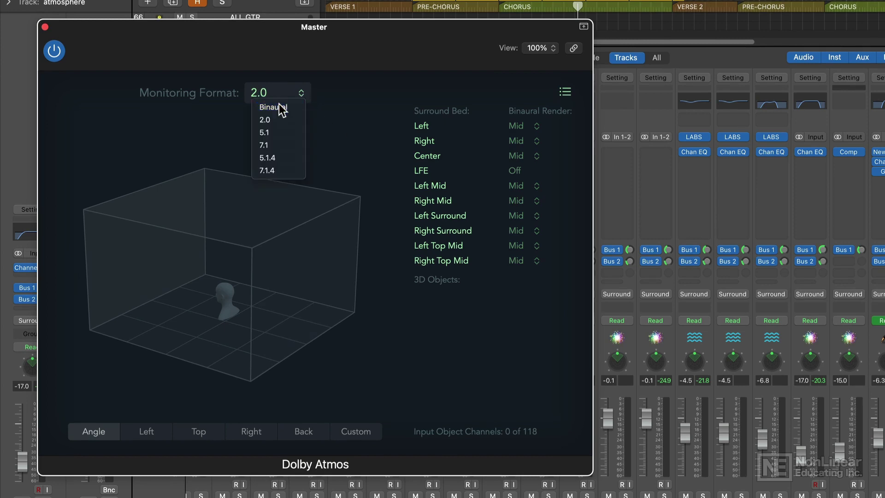
left_click(281, 109)
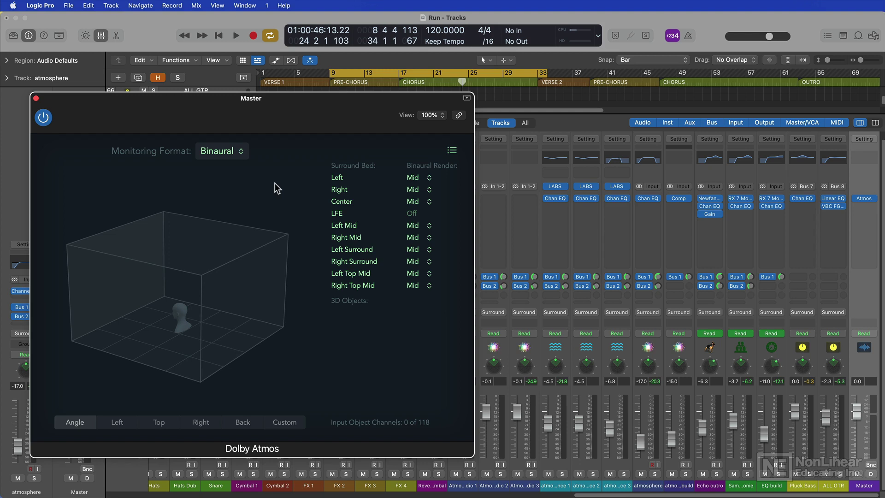
During playback, lower the Master fader to -5.3 dB and reset its peak readout.
key("space")
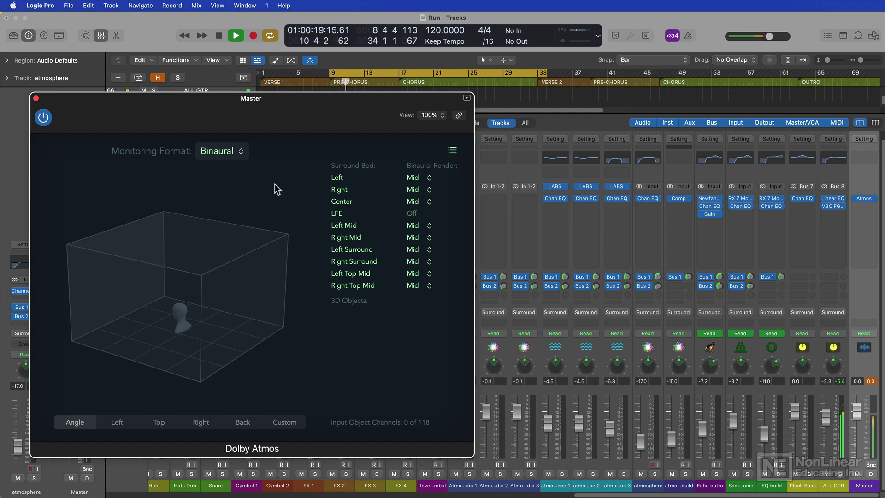
left_click_drag(860, 415, 860, 443)
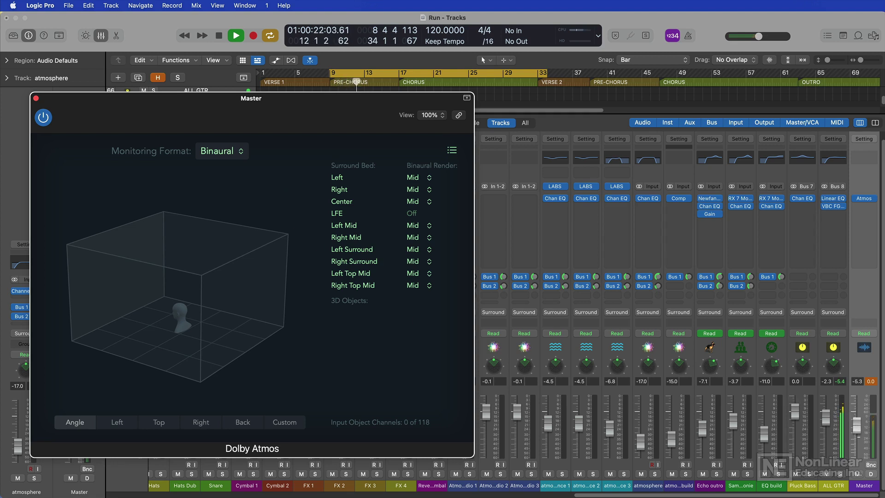
left_click(871, 381)
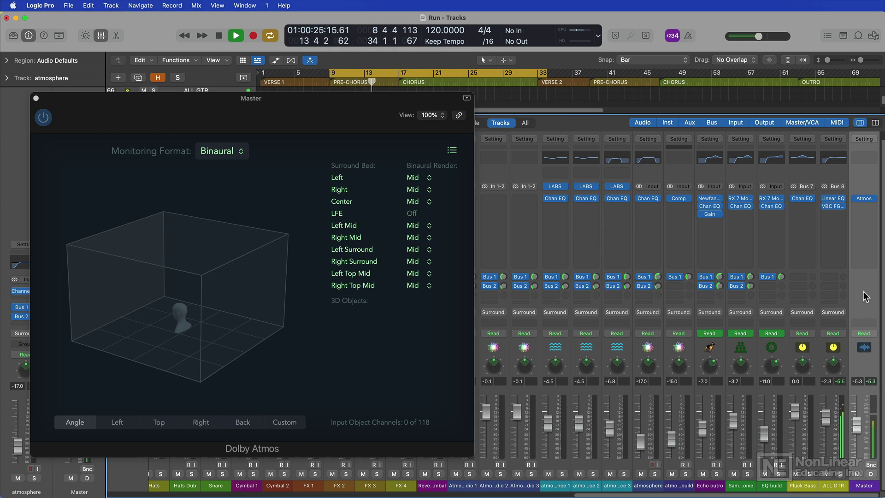
key("space")
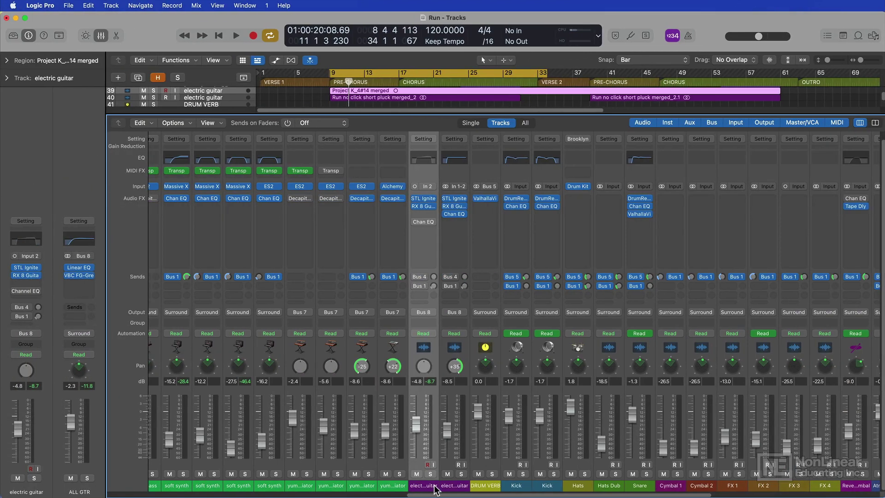
Solo the electric guitar, route its output to Surround, and open its Surround Panner.
left_click(430, 474)
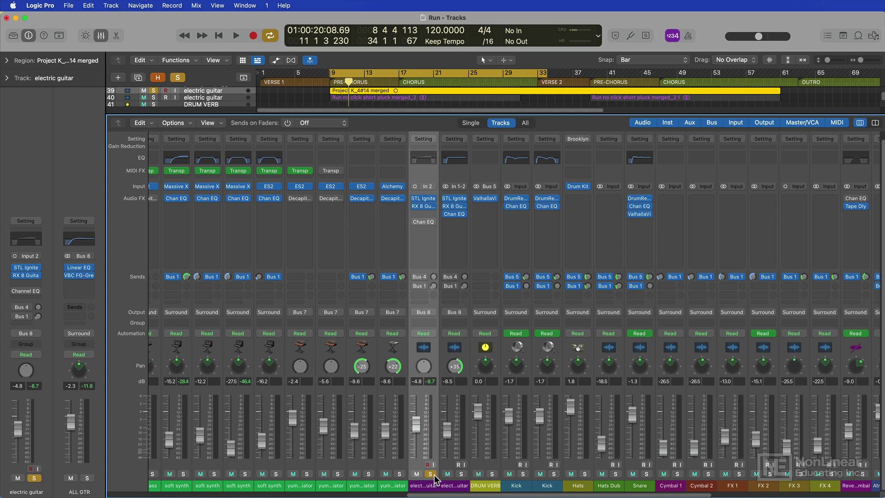
left_click(433, 312)
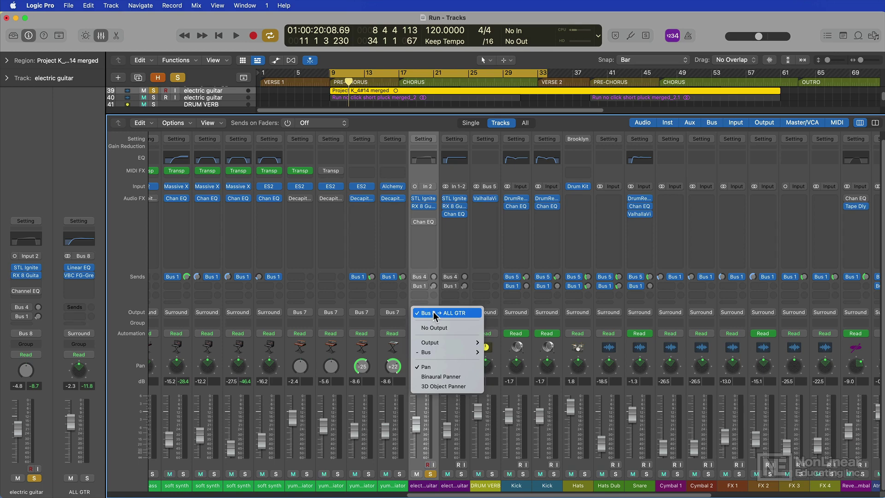
mouse_move(443, 342)
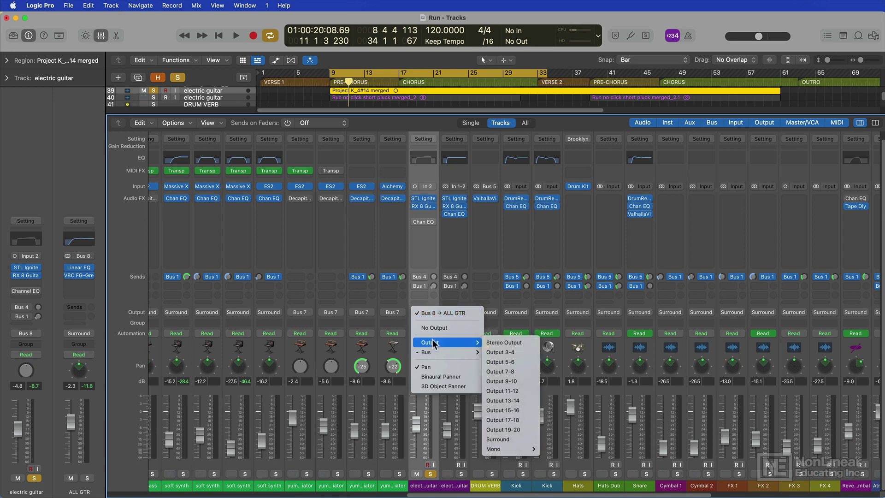
left_click(508, 436)
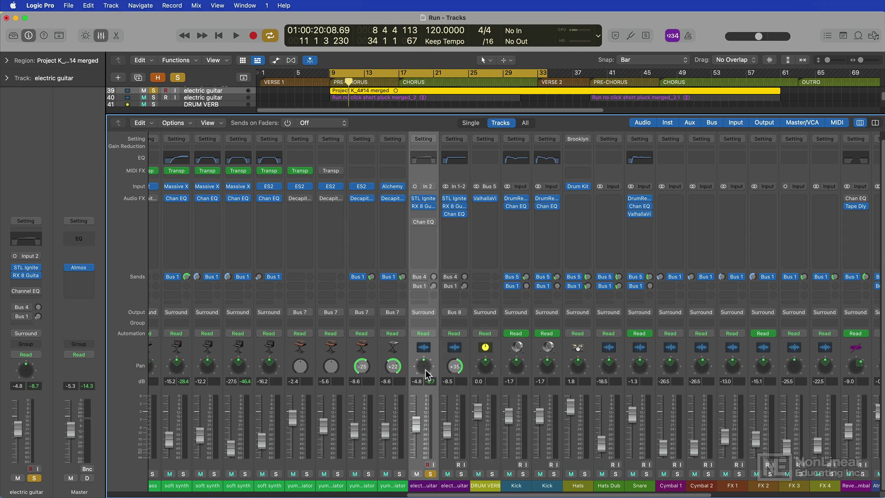
double_click(425, 370)
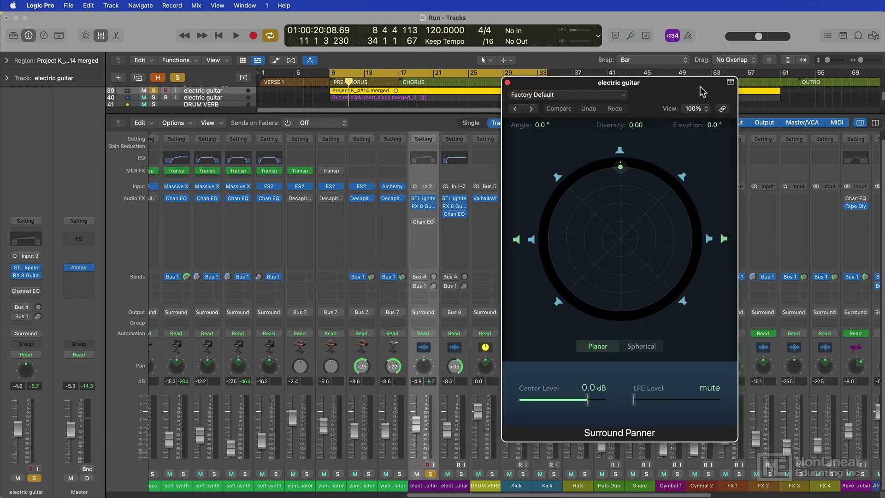
Drag the guitar puck left, then to front centre at +0.5° with 0.25 diversity.
left_click_drag(701, 88, 319, 96)
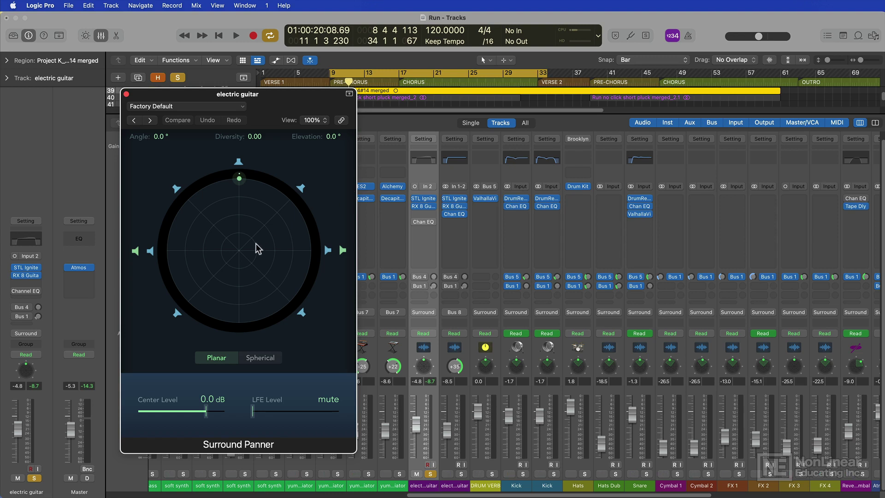
left_click_drag(239, 178, 276, 256)
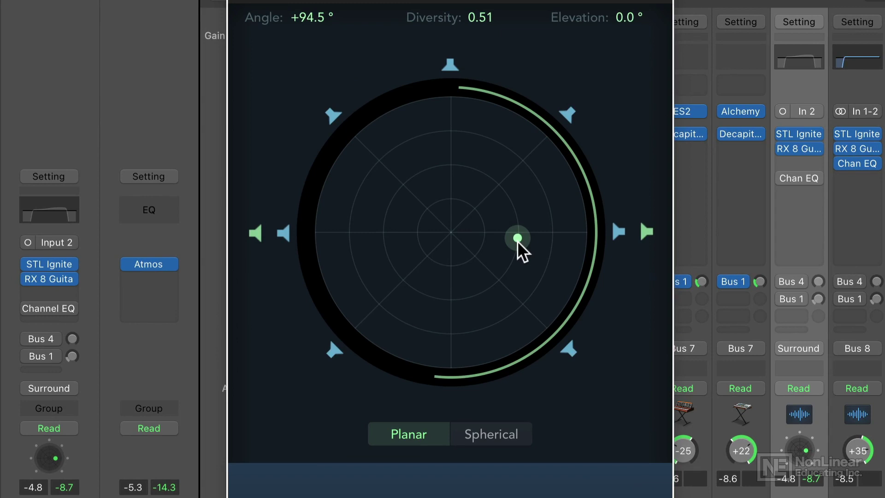
left_click_drag(518, 241, 453, 141)
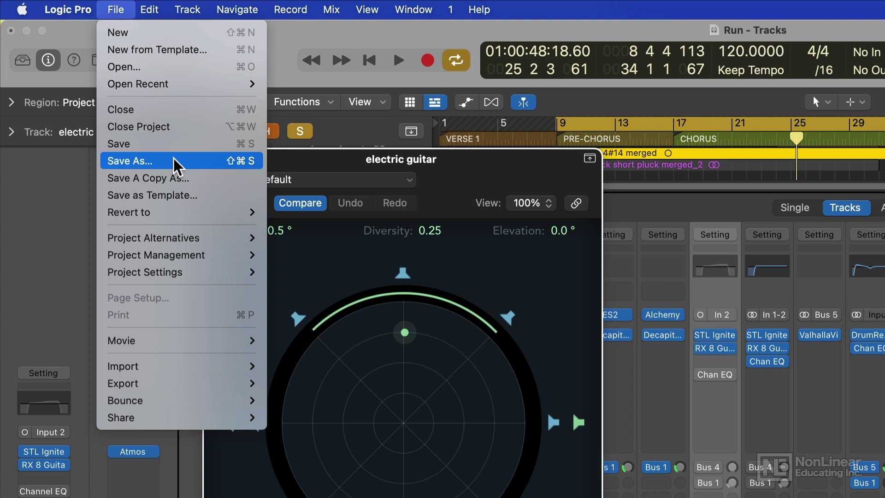
Show the File > Project Alternatives submenu, with Run as the current alternative.
mouse_move(224, 236)
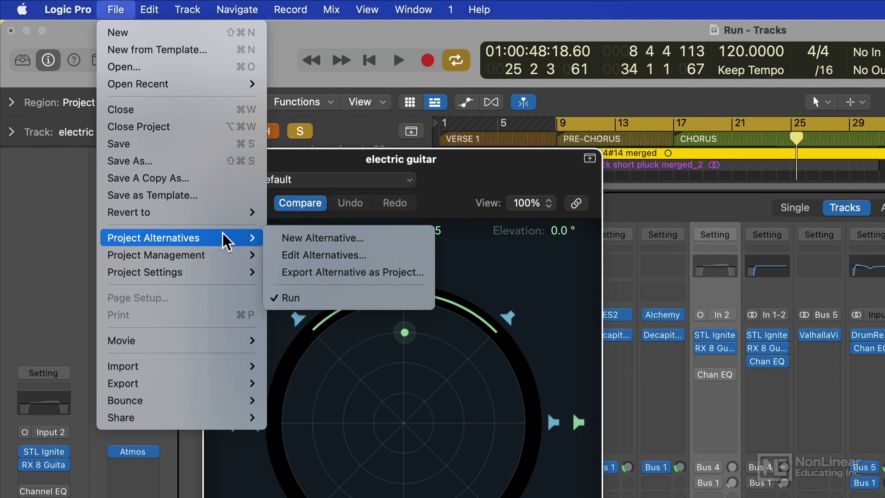